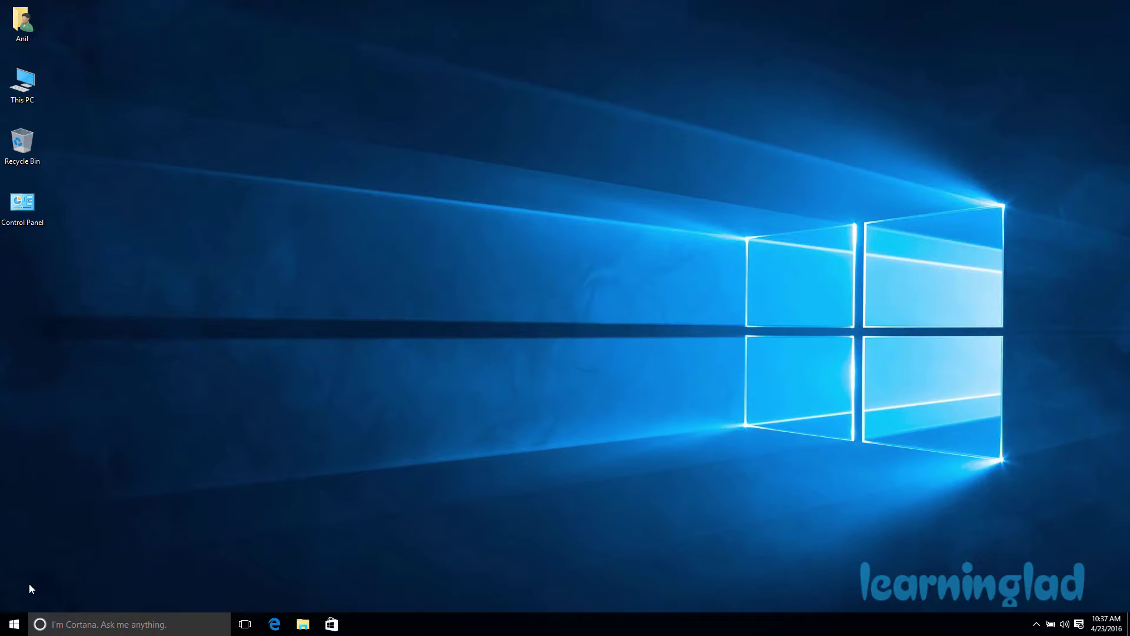
Launch Settings from Start, maximize it, and open the Accounts page showing the local administrator.
left_click(14, 626)
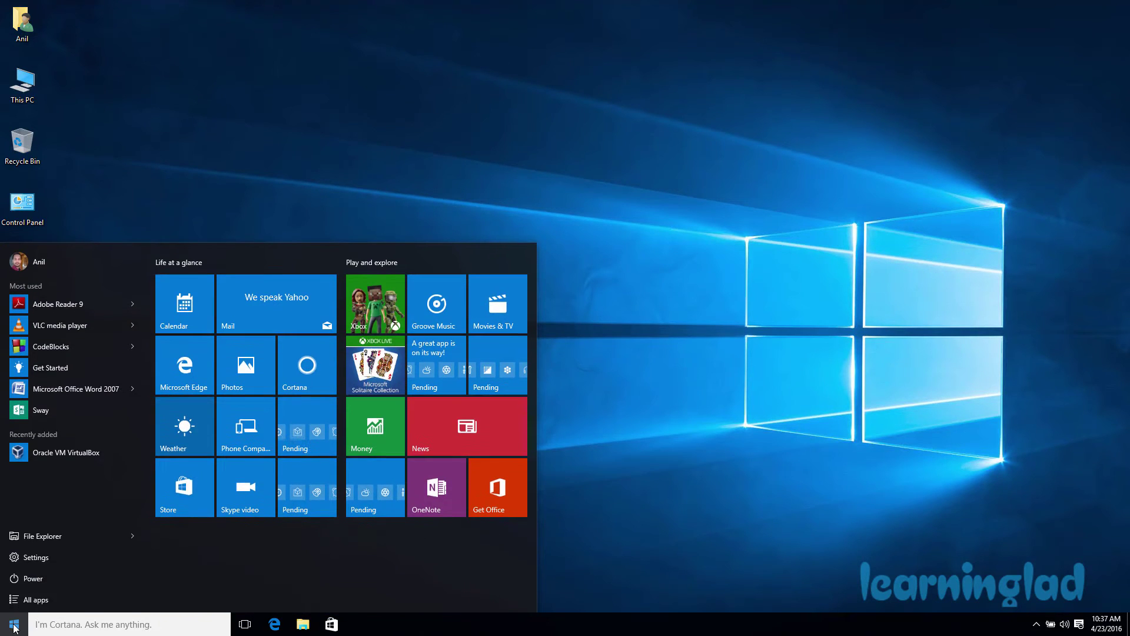
left_click(79, 556)
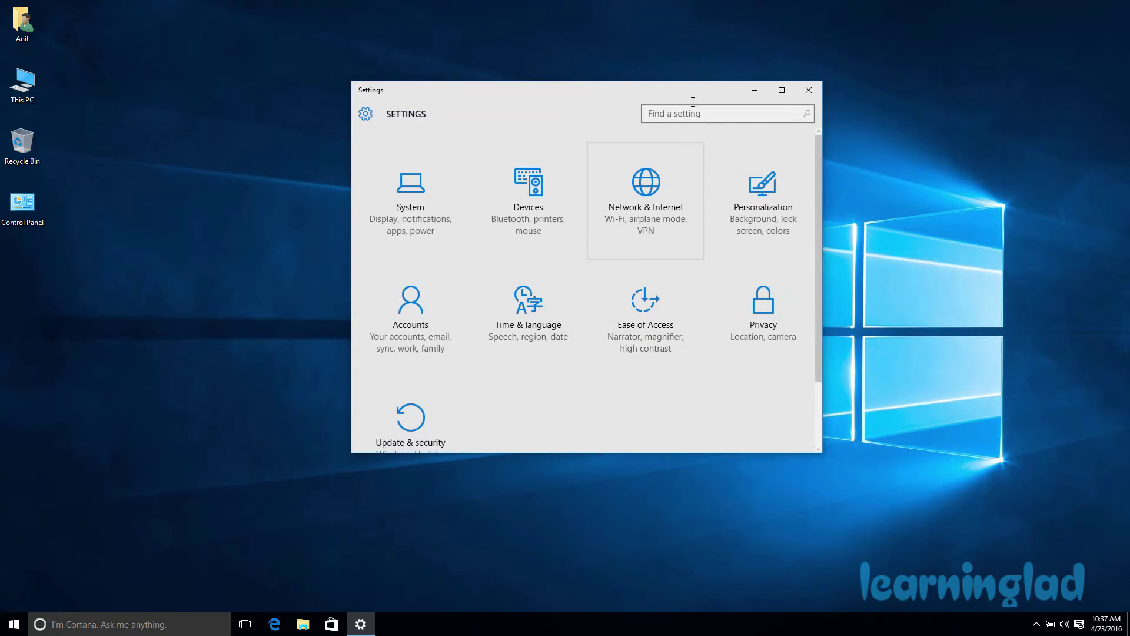
left_click(783, 90)
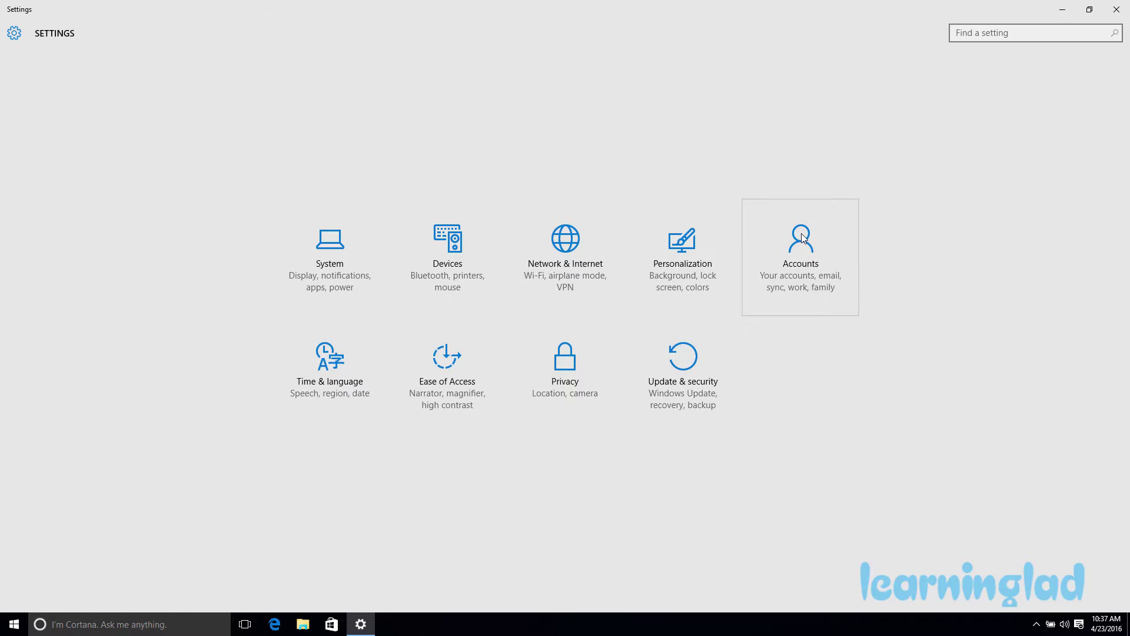
left_click(808, 277)
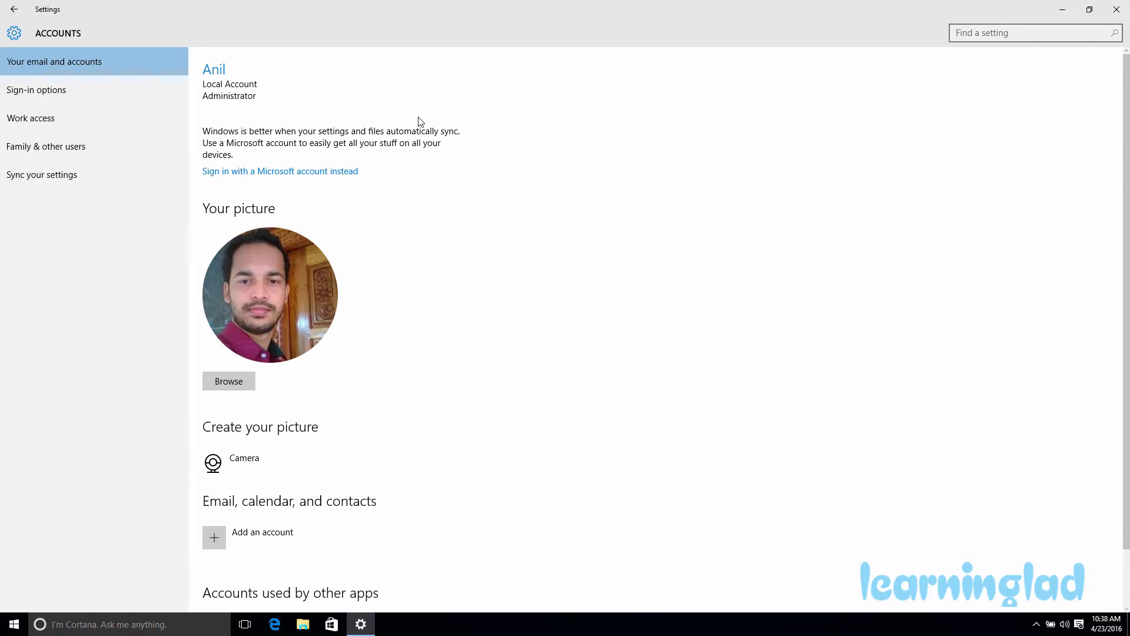
Switch to Sign-in options, where the account is shown as having no password.
left_click(75, 95)
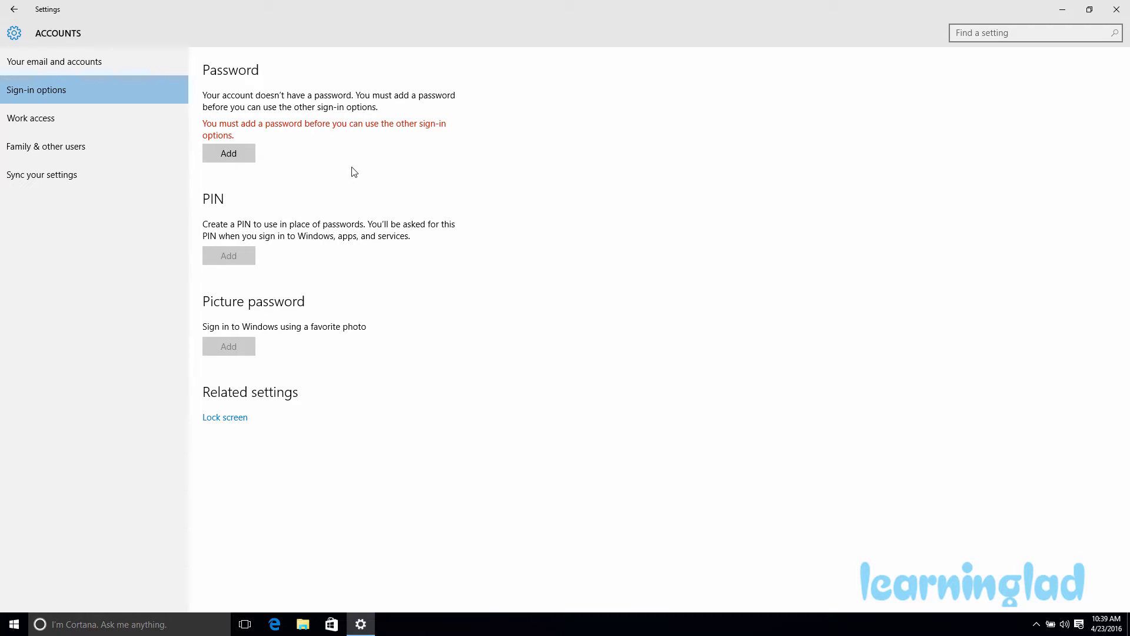
Add an account password with the hint 'my love', confirm it, then close Settings.
left_click(247, 154)
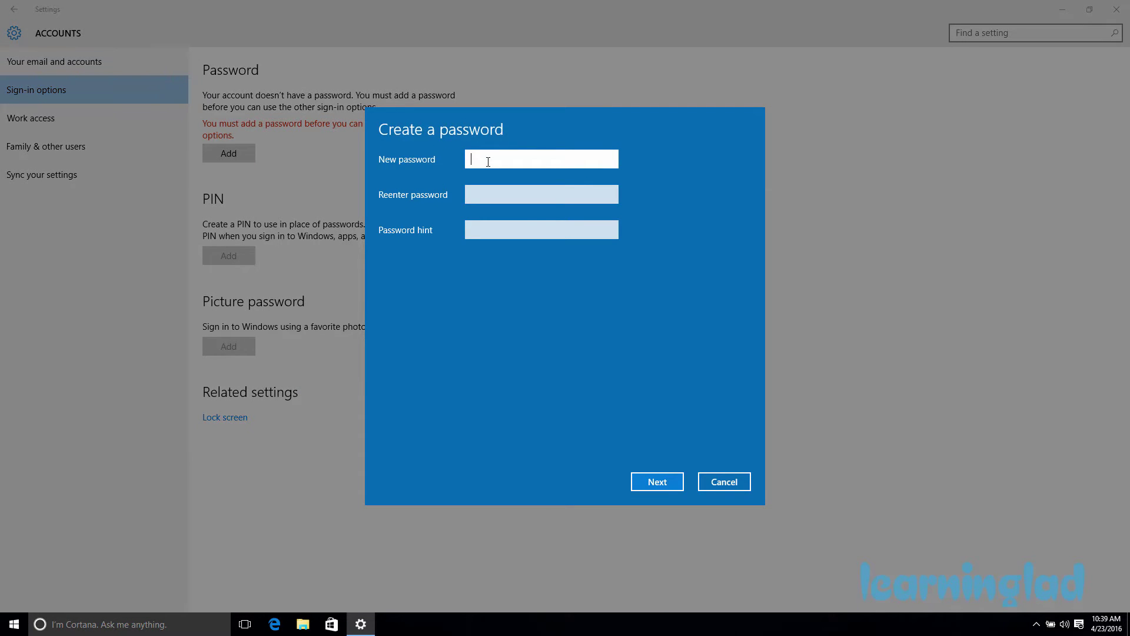
type("password123")
left_click(497, 194)
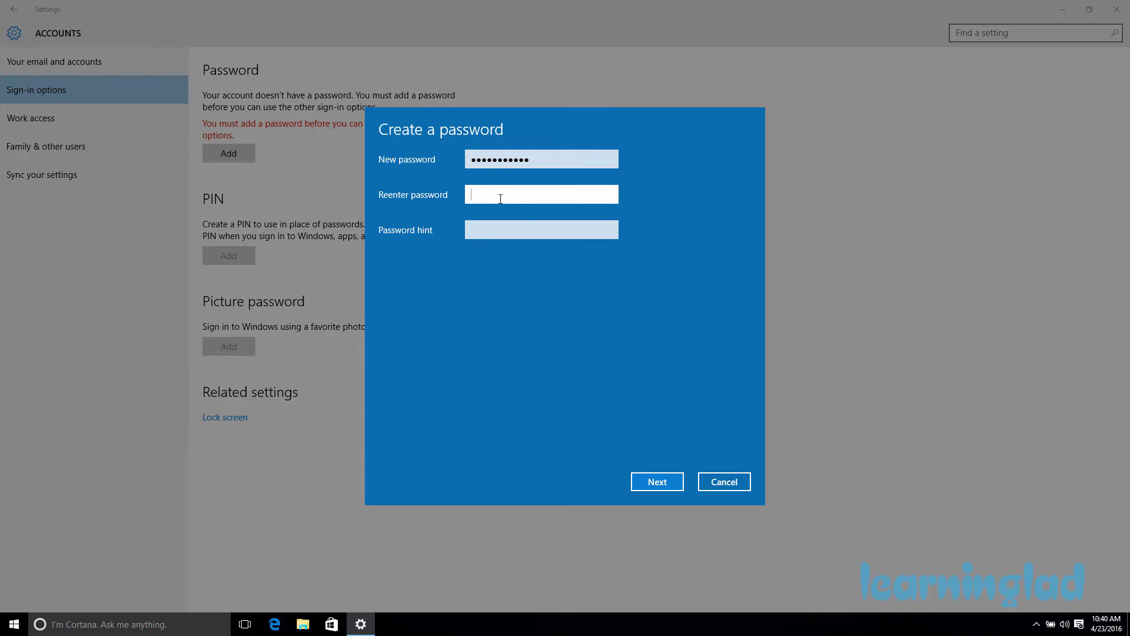
type("•••••••••••")
left_click(505, 229)
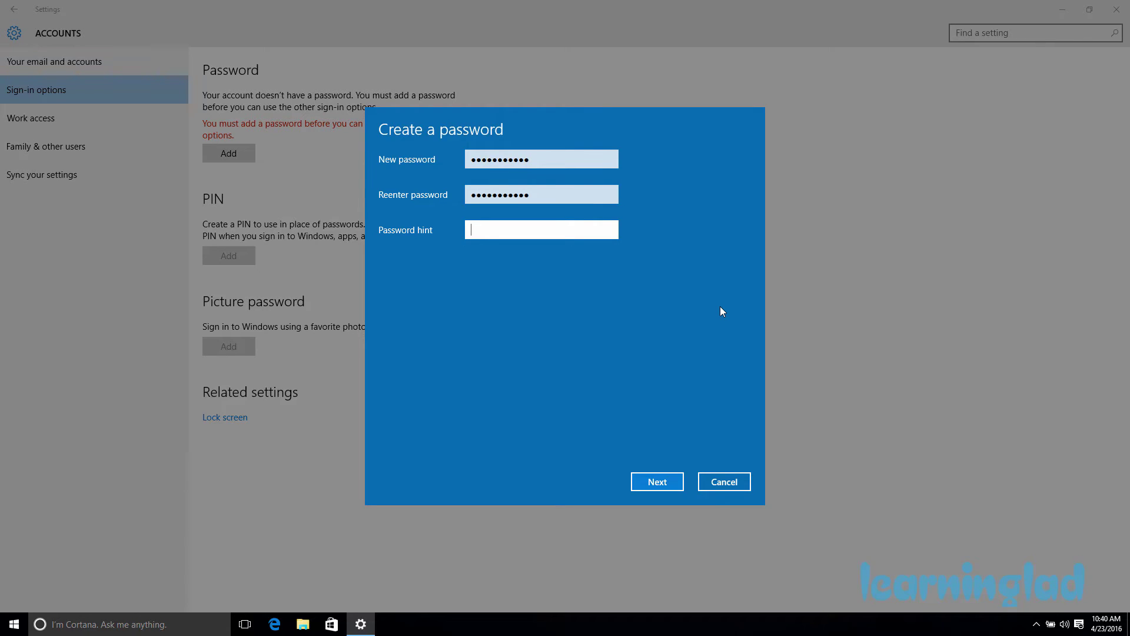
type("my love")
left_click(659, 482)
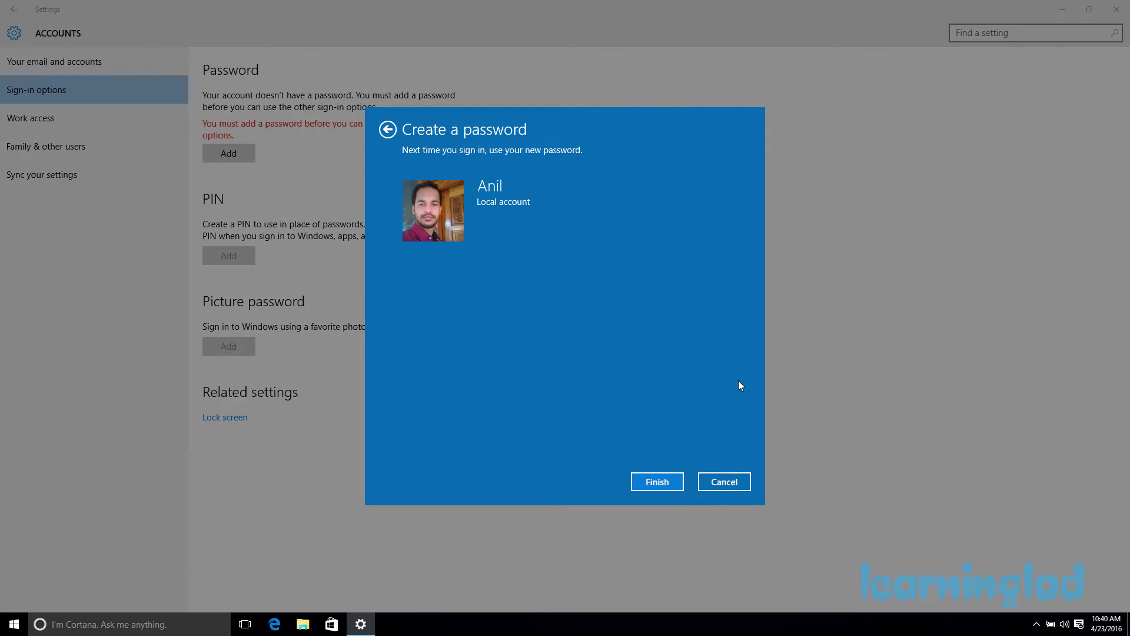
left_click(664, 484)
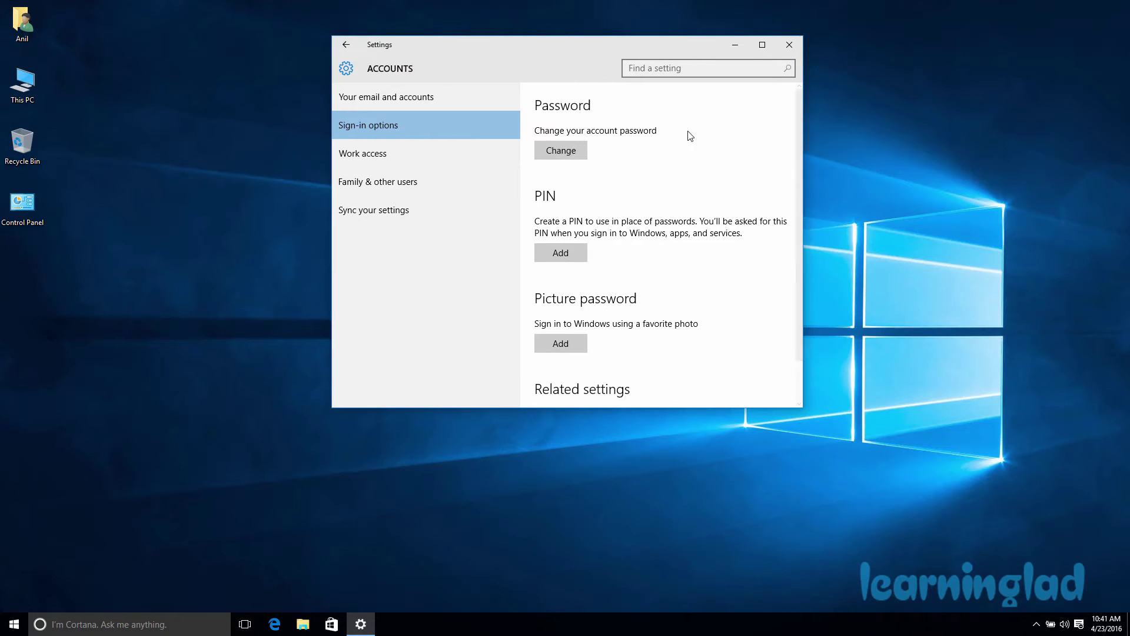
left_click(790, 44)
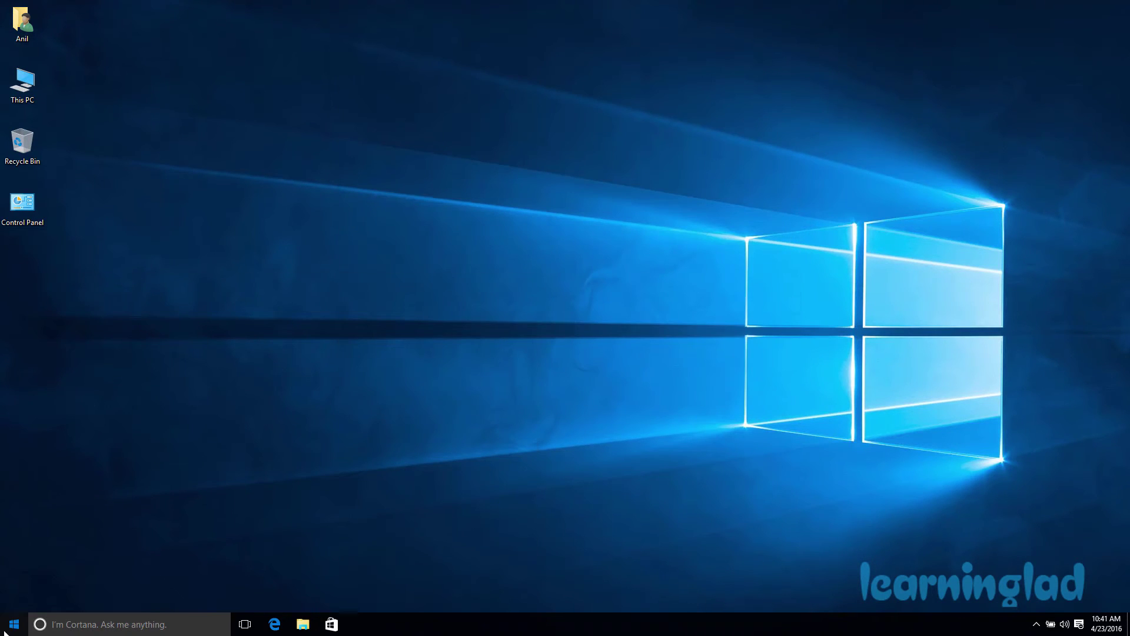
Reopen Settings, maximize it, and go to Accounts > Sign-in options showing Change password.
left_click(14, 624)
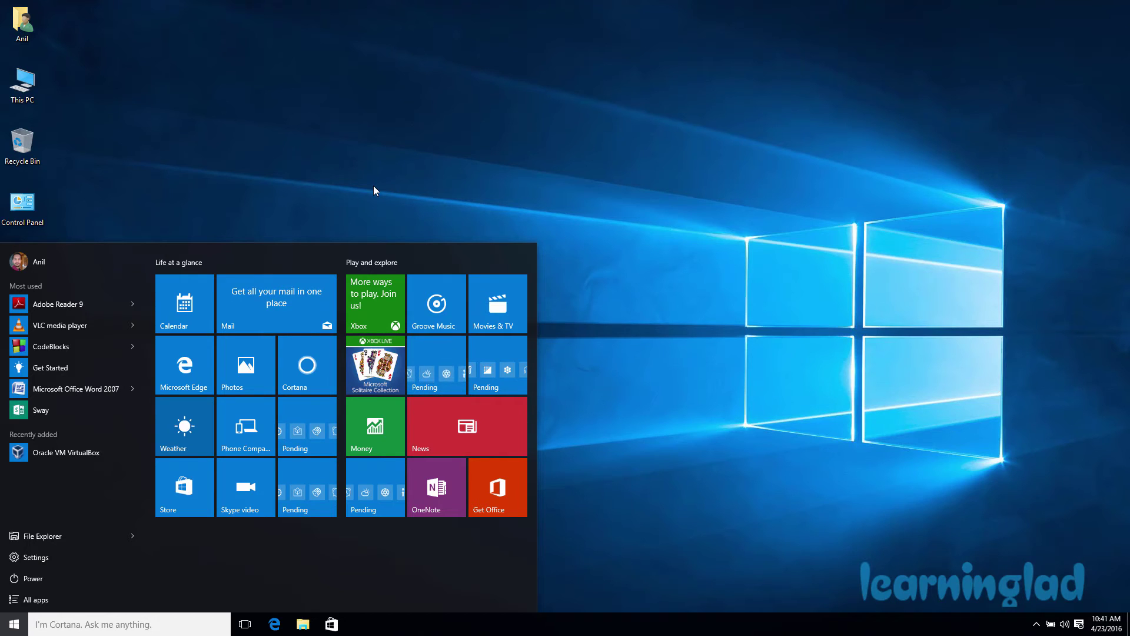
left_click(373, 185)
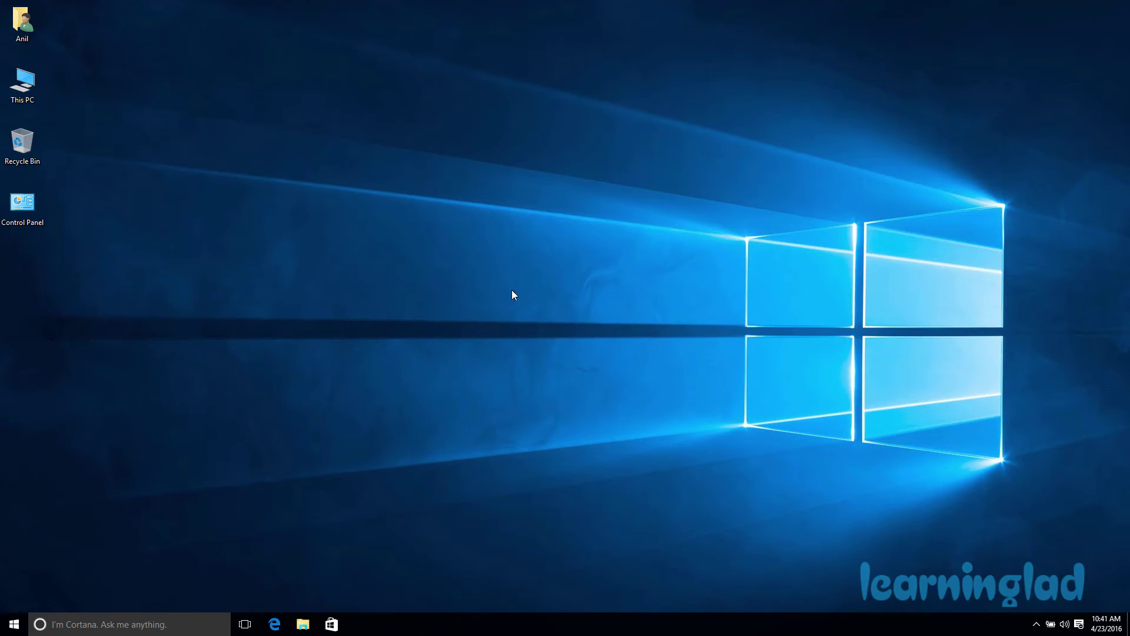
left_click(14, 624)
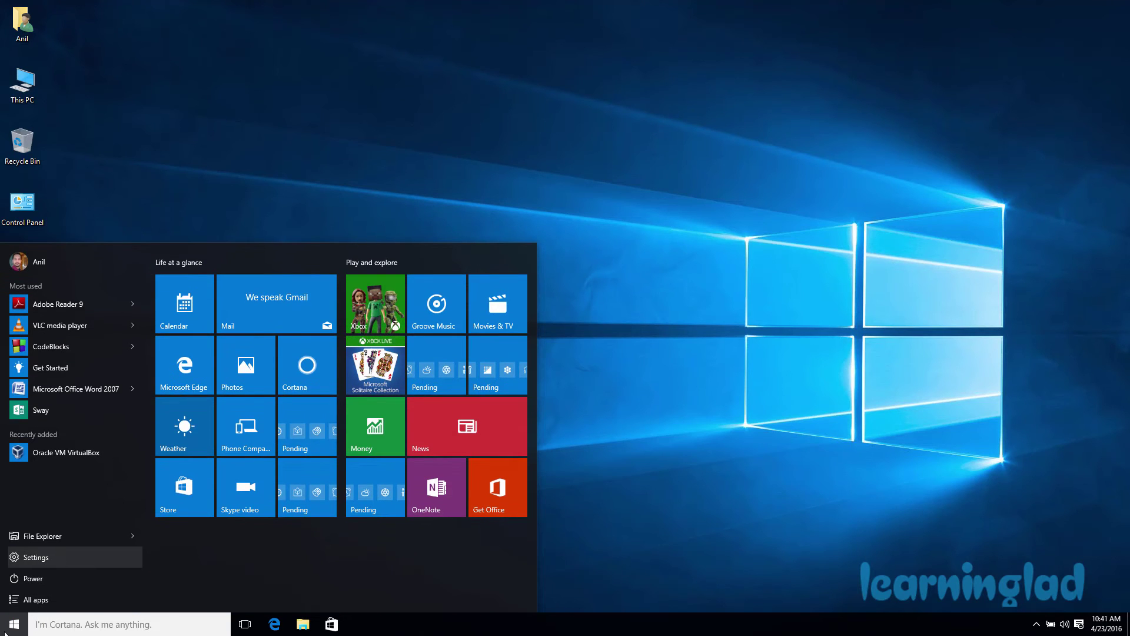
left_click(62, 556)
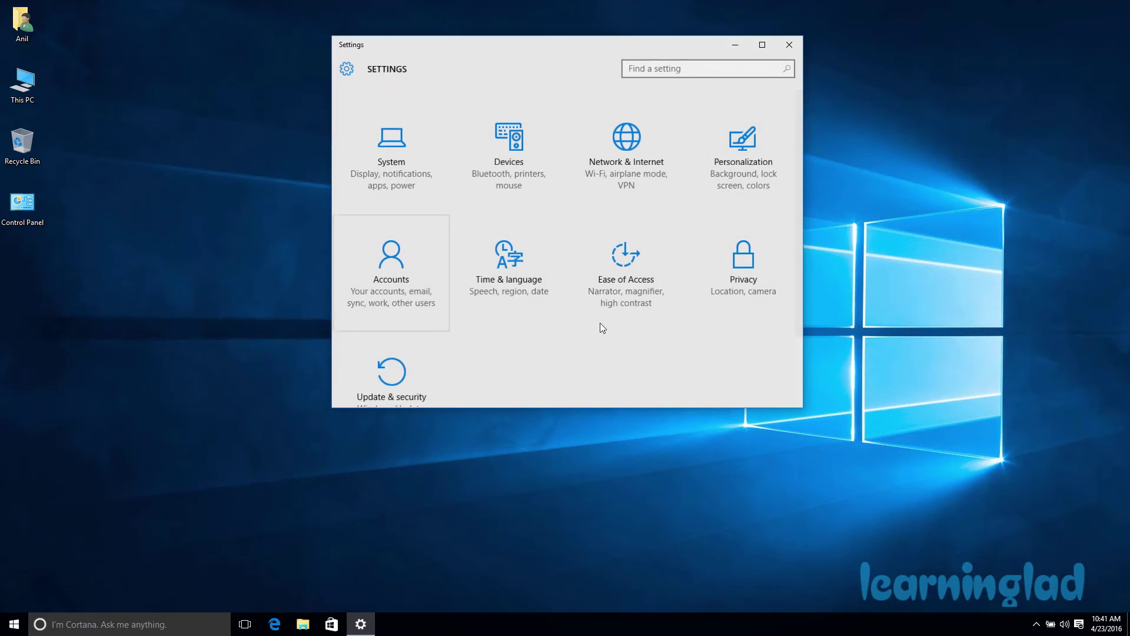
left_click(398, 292)
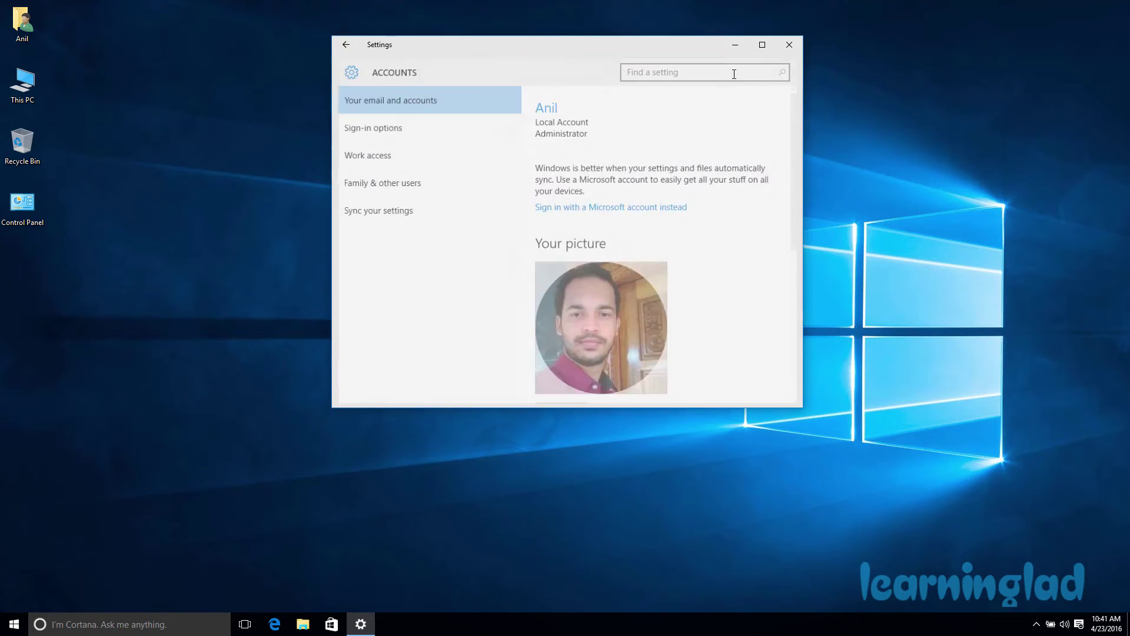
left_click(762, 45)
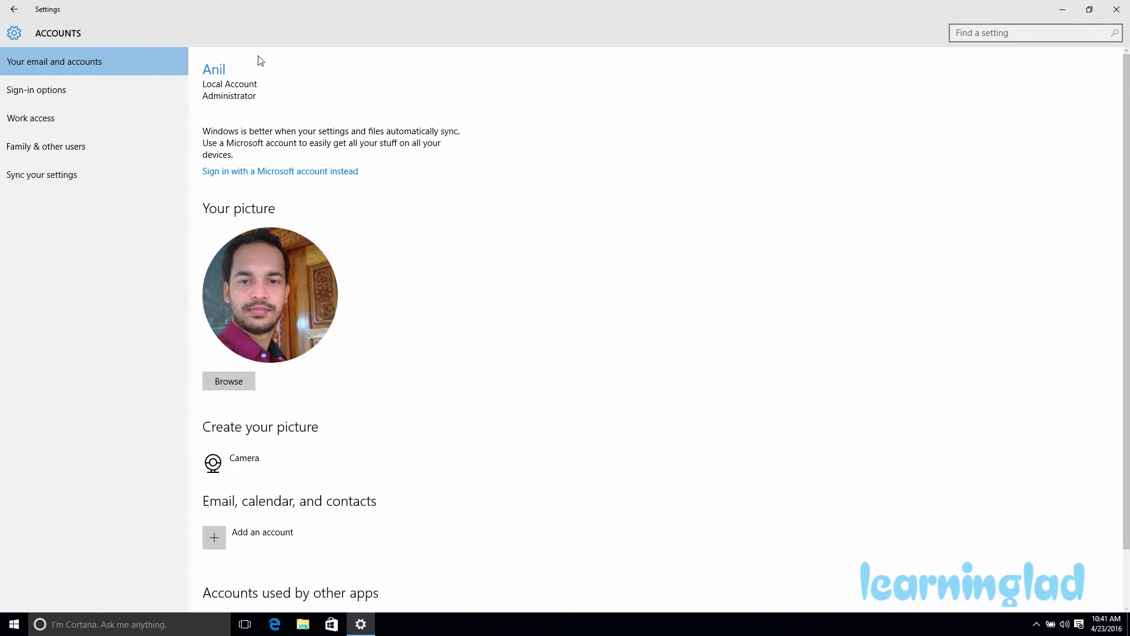
left_click(110, 97)
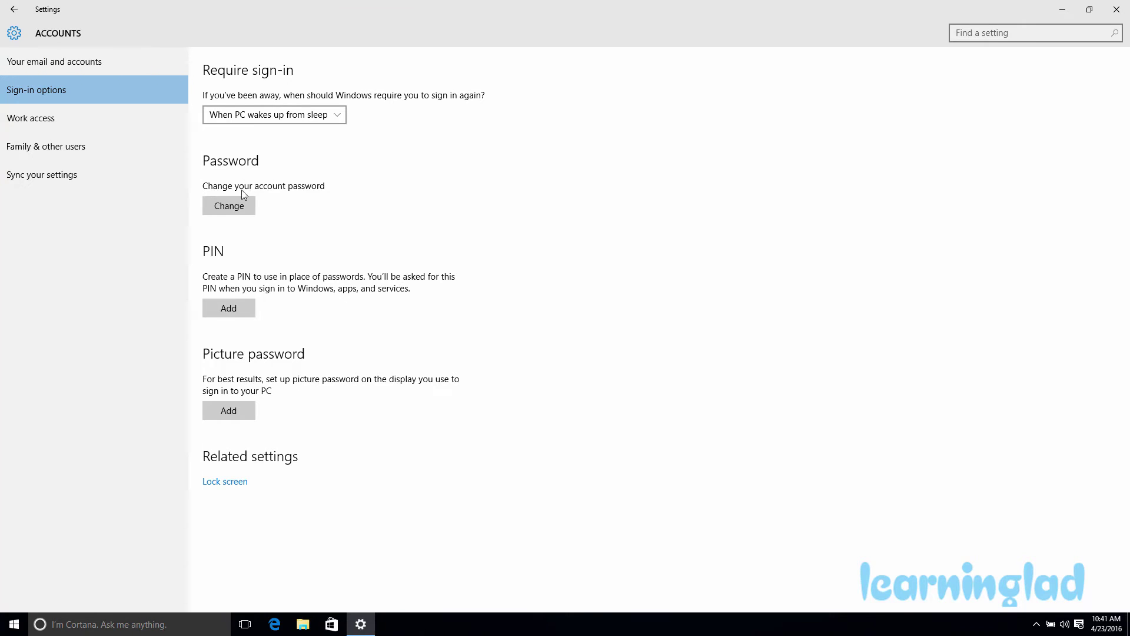
Verify the current password, then set a new password with the hint 'my enemy'.
left_click(241, 211)
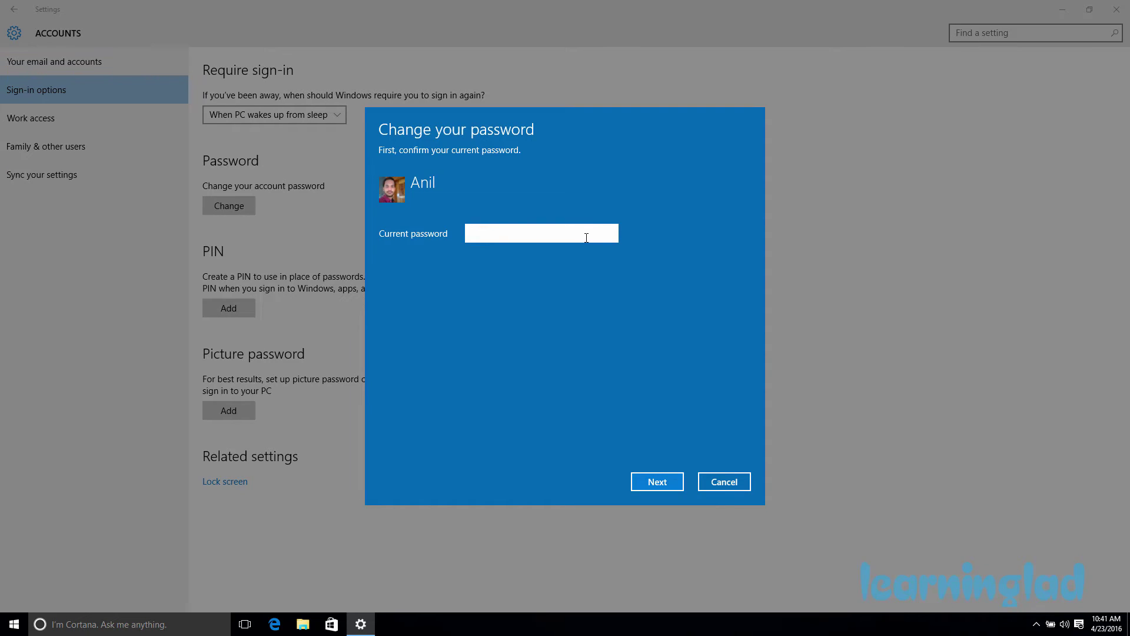
type("•••••••••••")
left_click(658, 482)
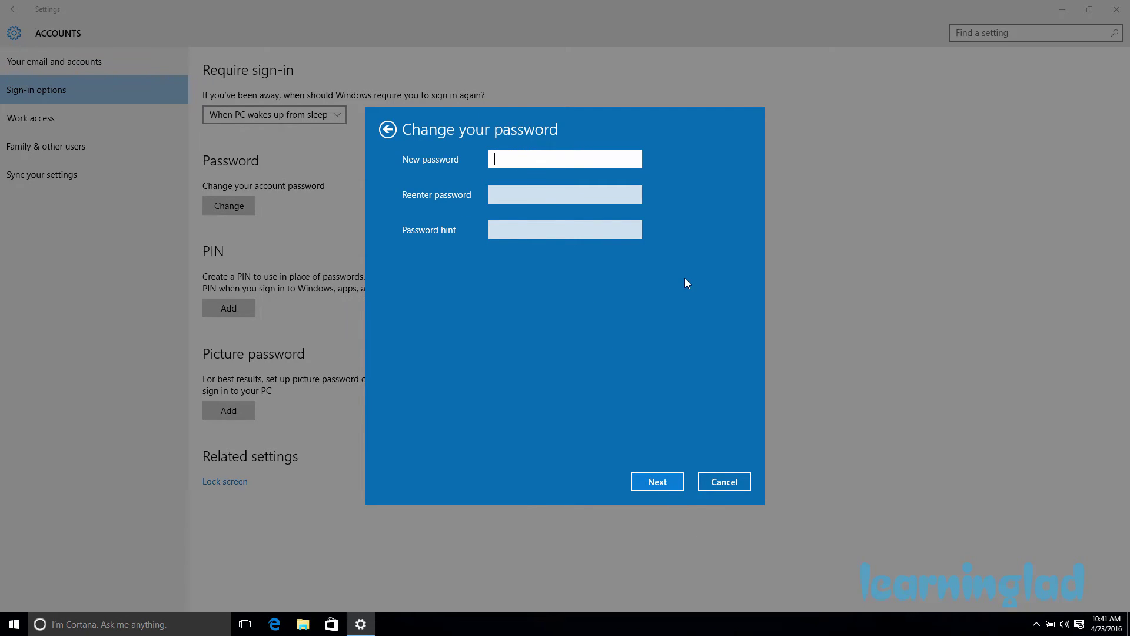
type("•••••••••••••")
left_click(567, 196)
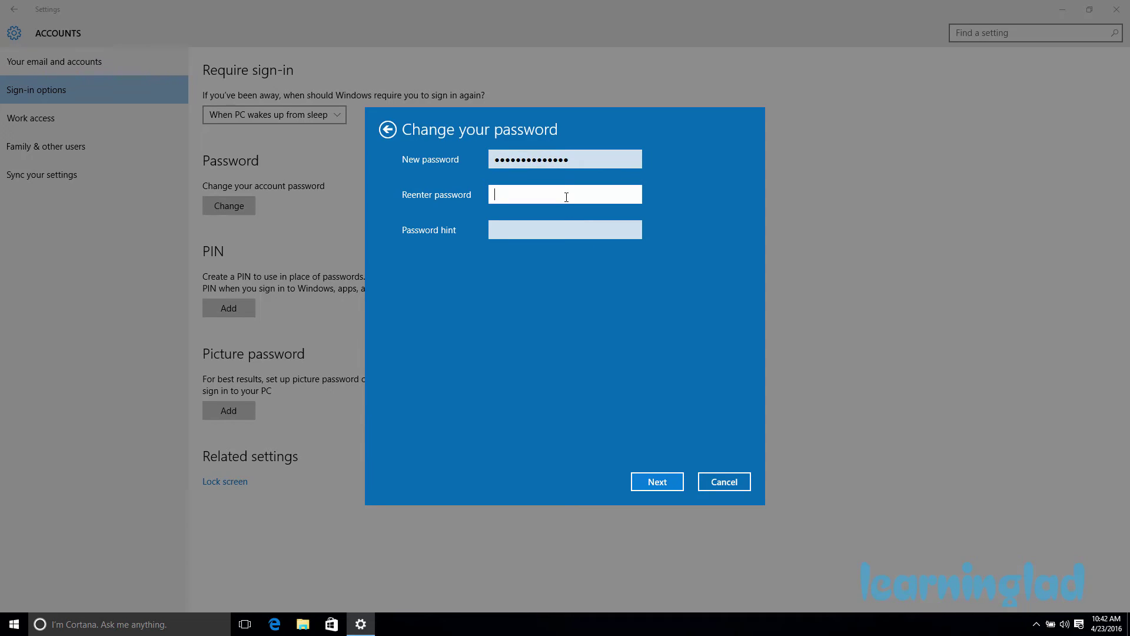
type("••••••••••••••")
left_click(577, 237)
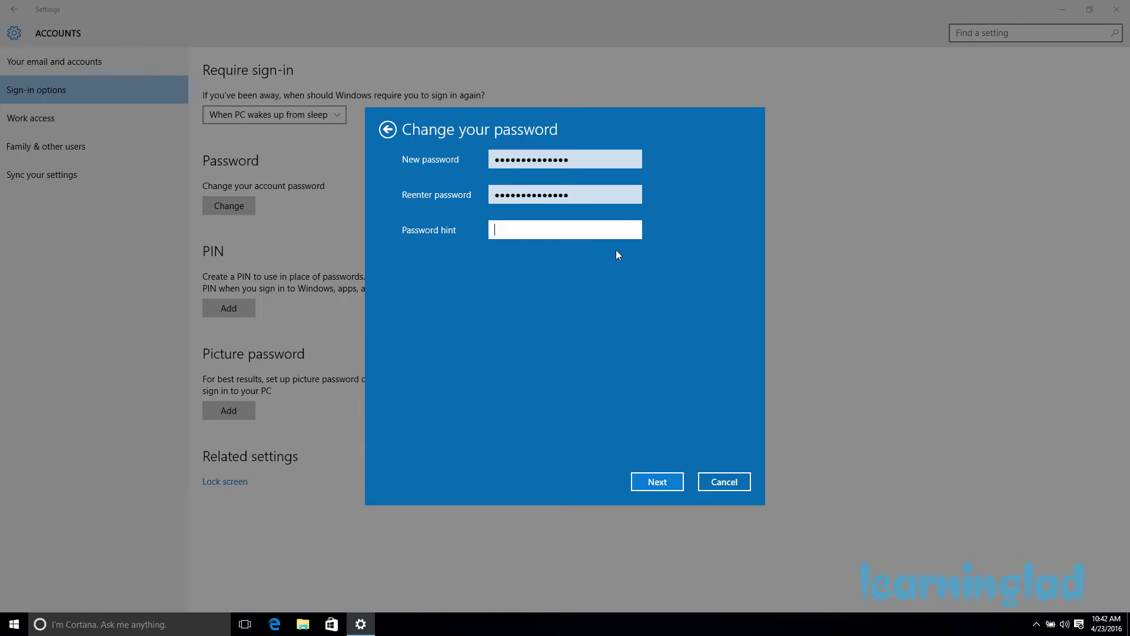
type("my enemy")
left_click(659, 481)
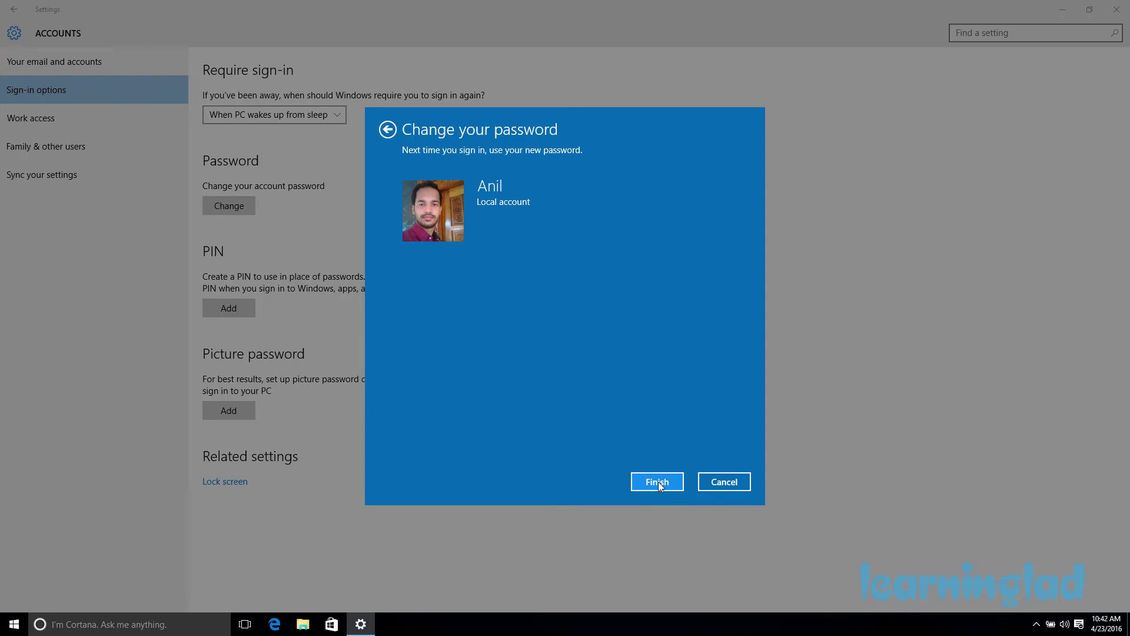
left_click(657, 482)
double_click(490, 4)
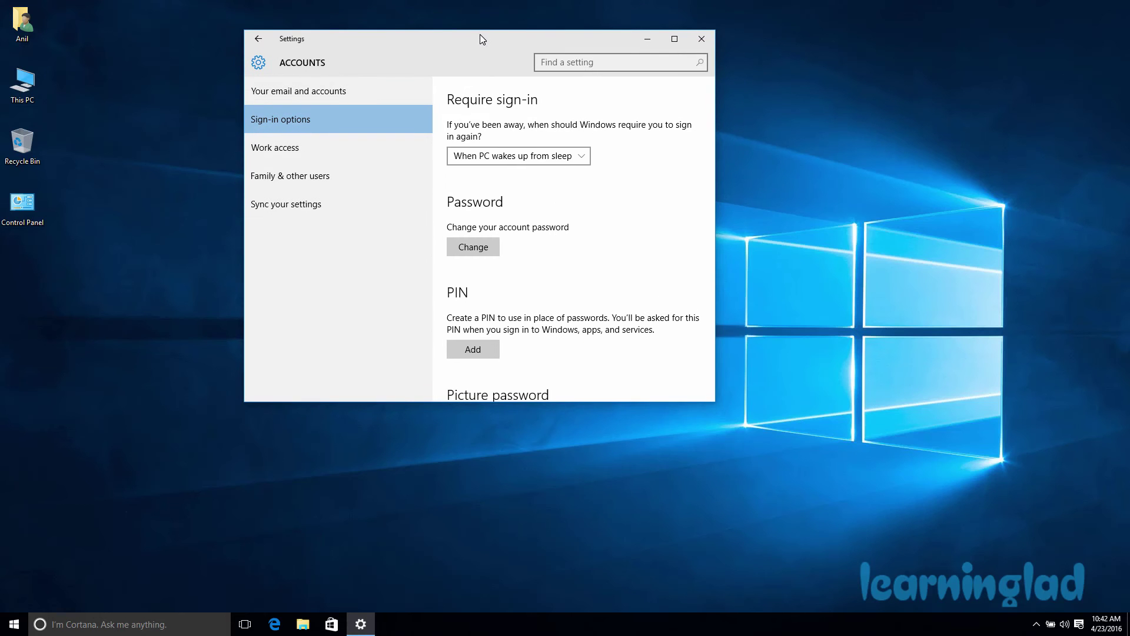
Close and relaunch Settings maximized, then navigate to Accounts > Sign-in options.
left_click(700, 41)
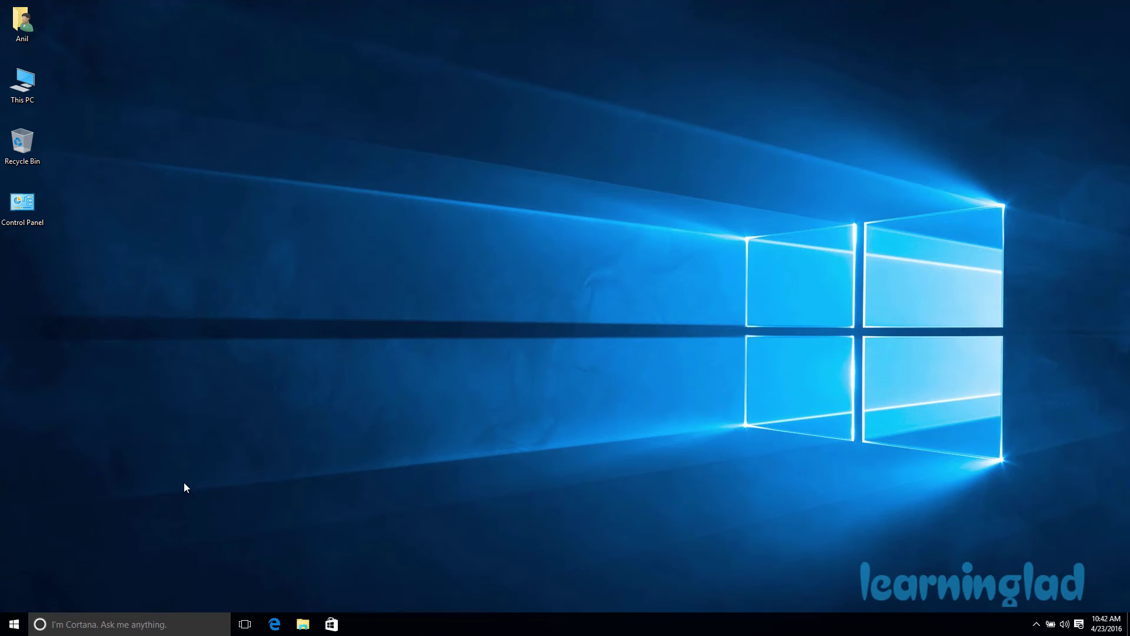
left_click(14, 624)
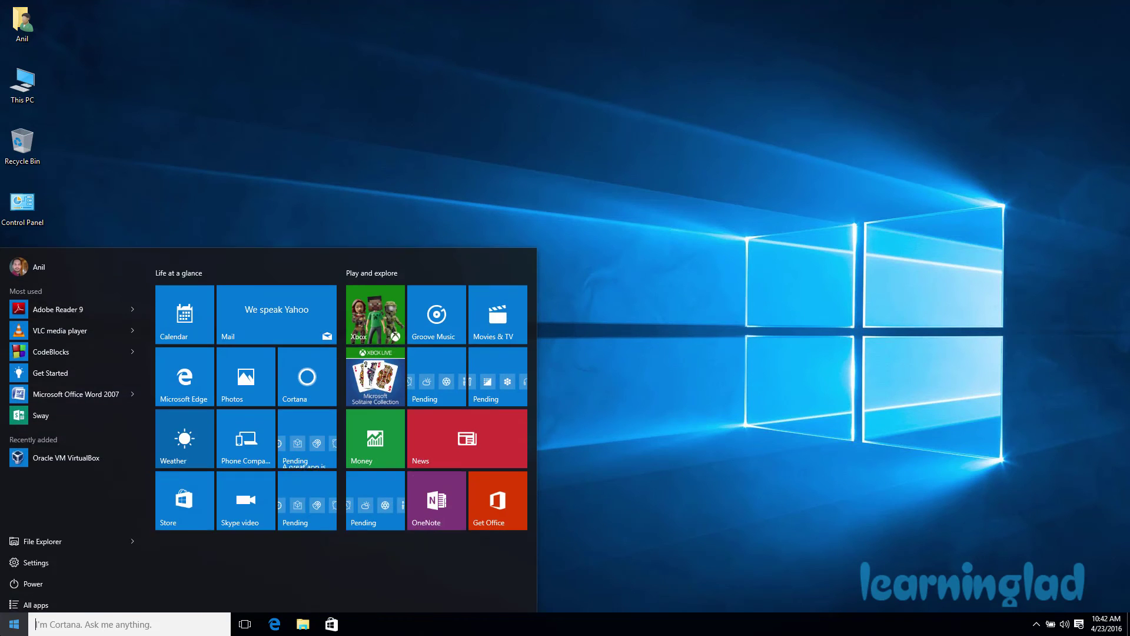
left_click(42, 557)
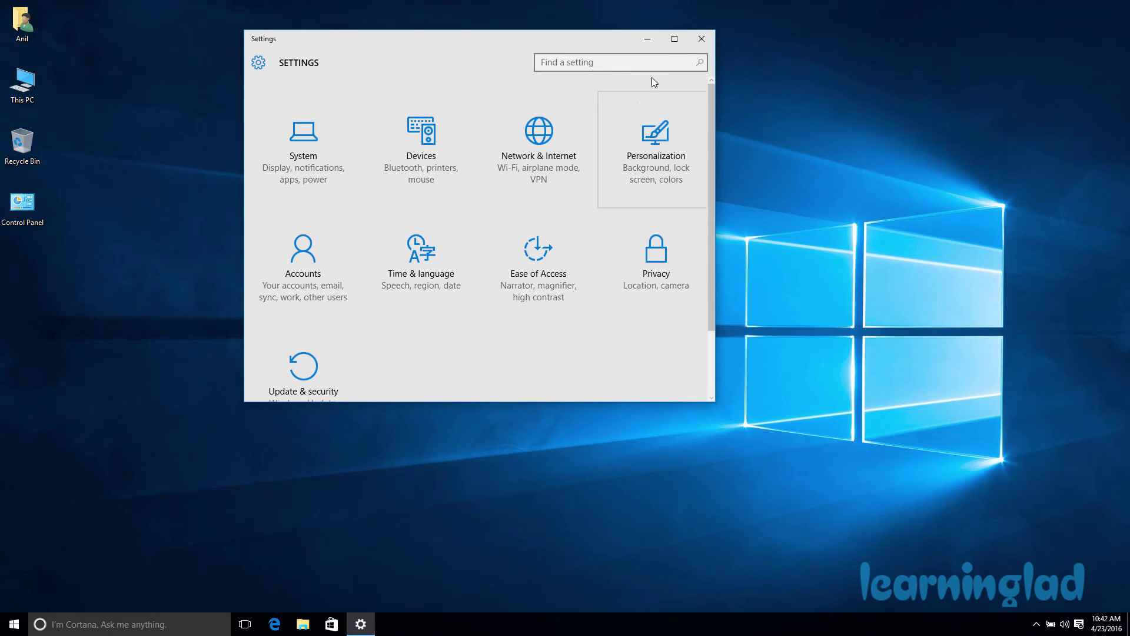
left_click(675, 38)
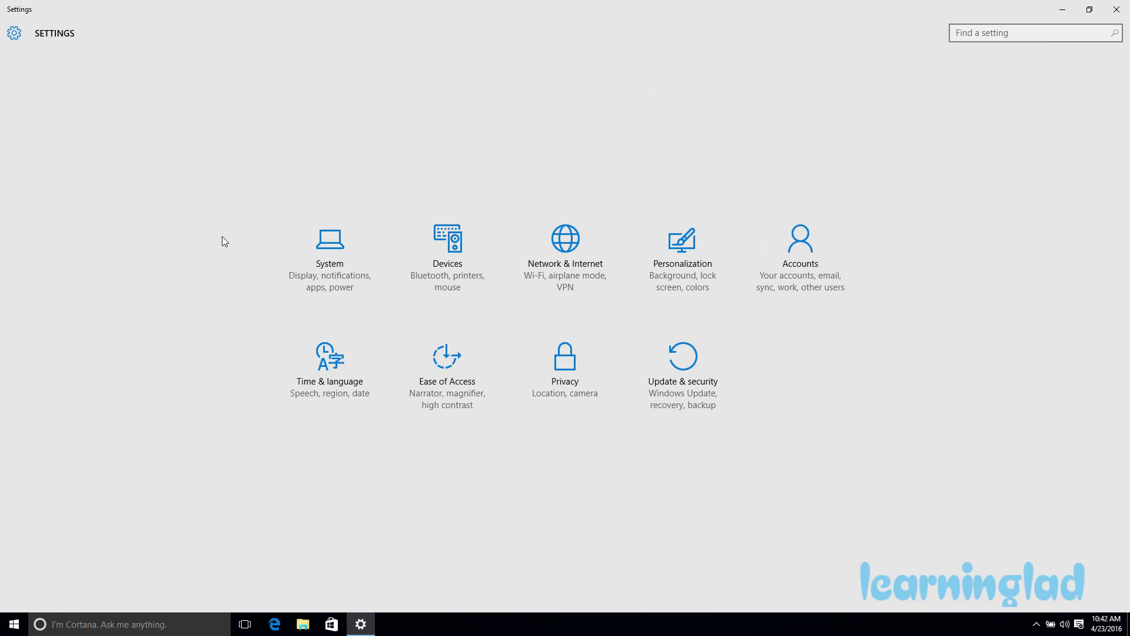
left_click(839, 266)
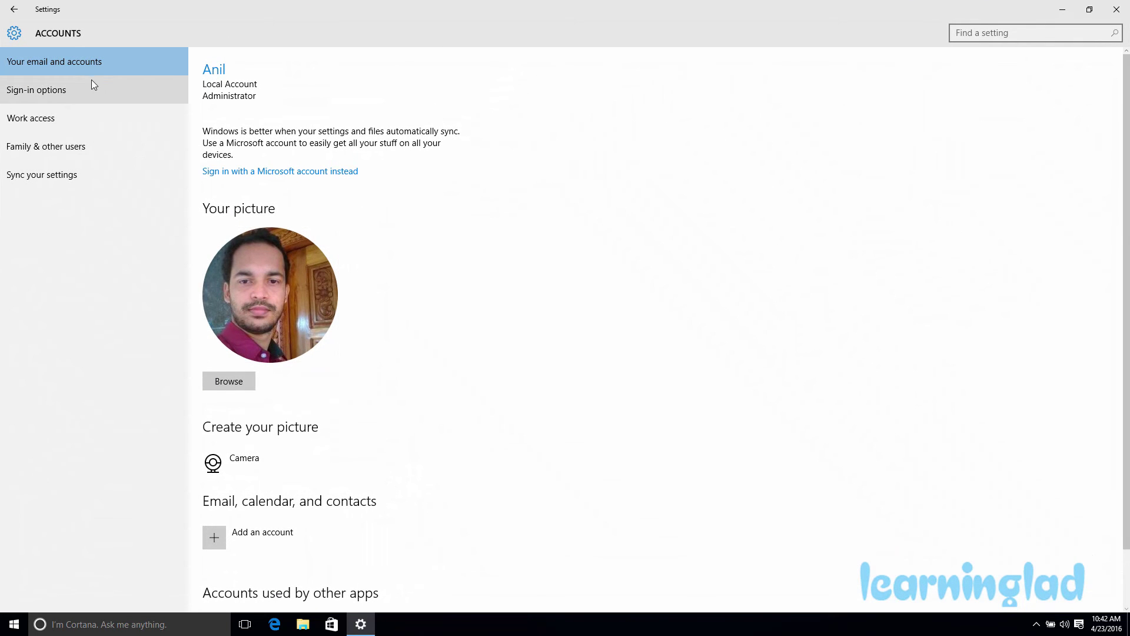
left_click(105, 93)
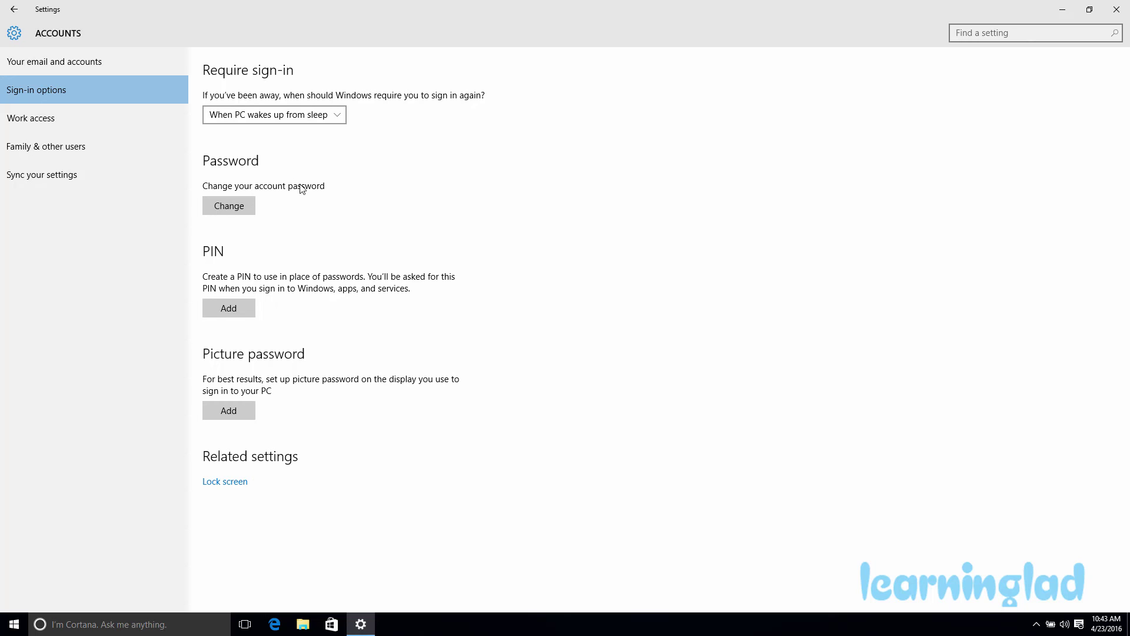
Verify the current password and submit blank new-password fields to remove the password.
left_click(240, 207)
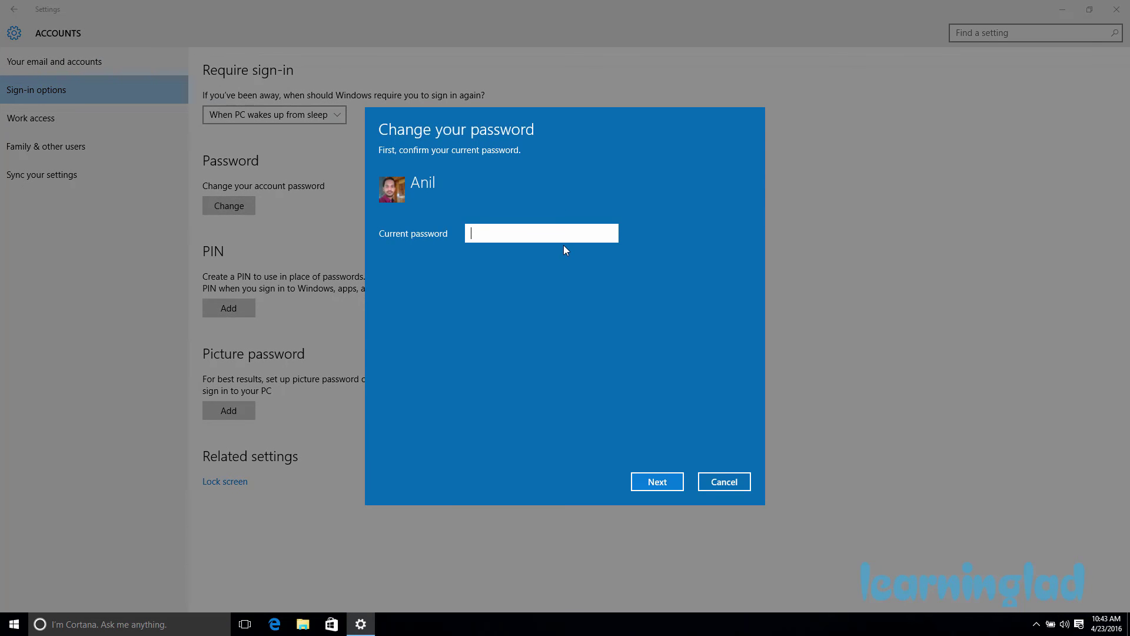
type("••••••••••••")
left_click(660, 481)
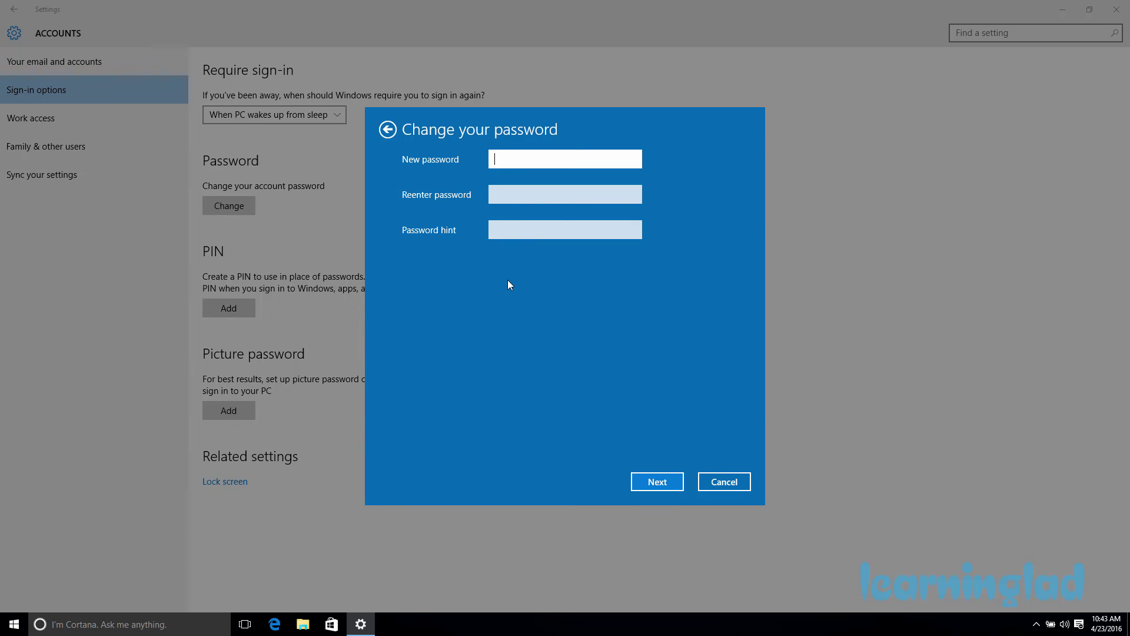
left_click(674, 481)
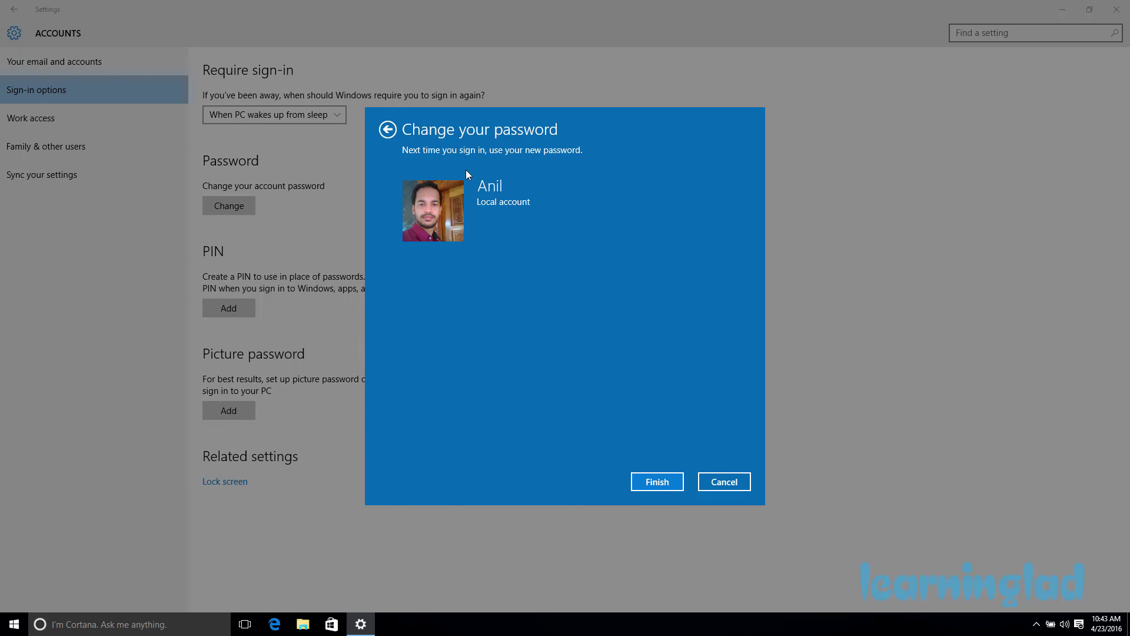
left_click(655, 483)
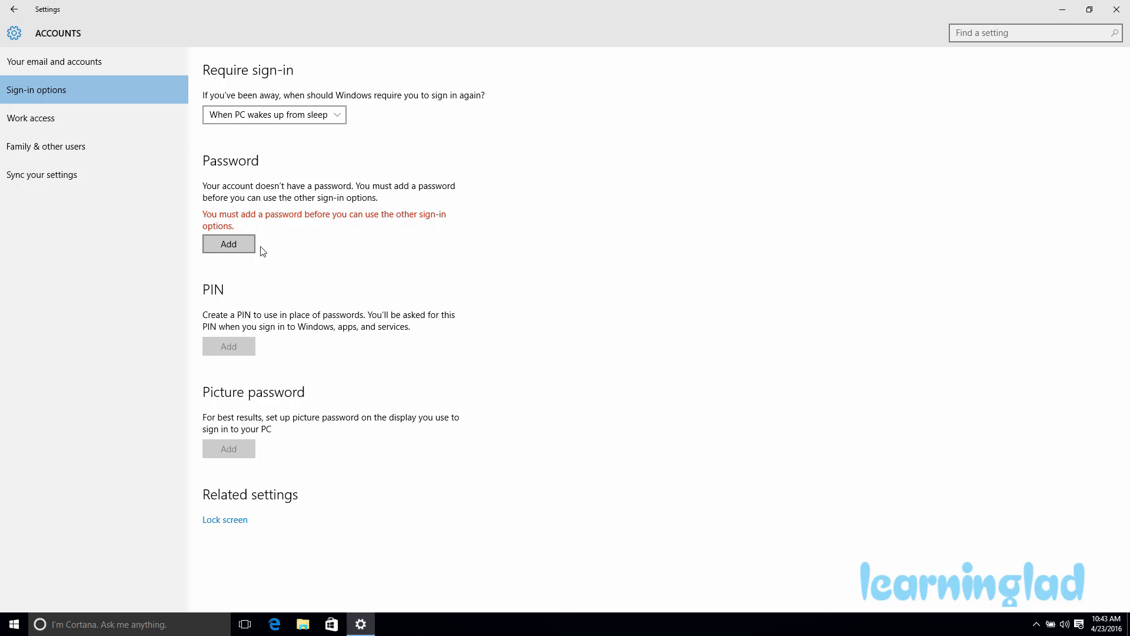
Restore the Settings window to a smaller size and close it, returning to the desktop.
left_click_drag(401, 9, 557, 64)
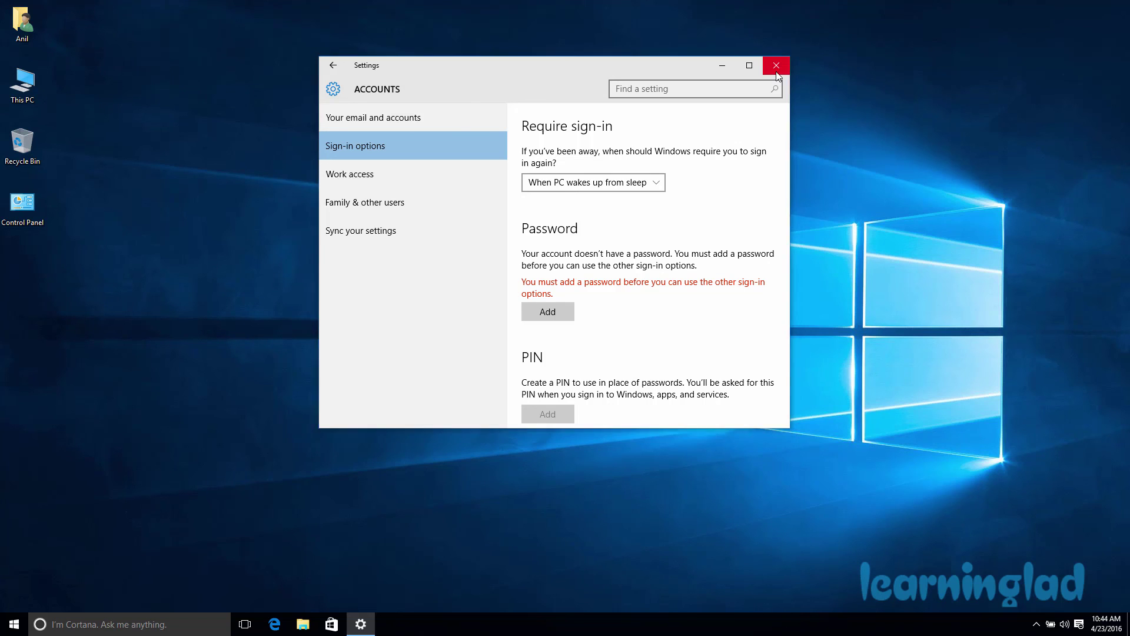
left_click(777, 66)
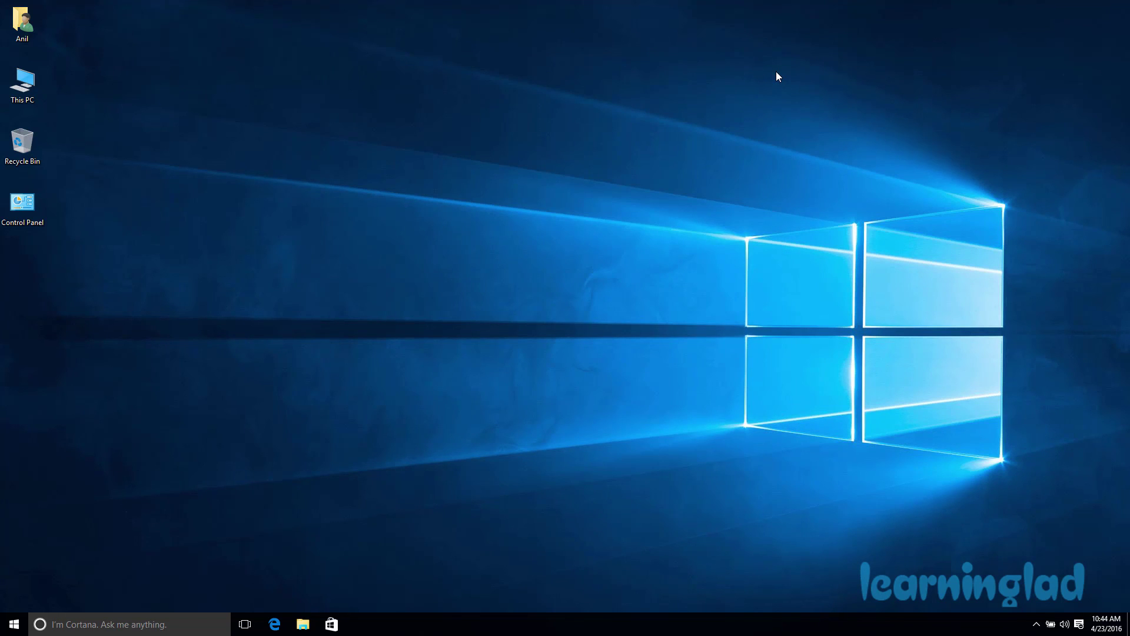